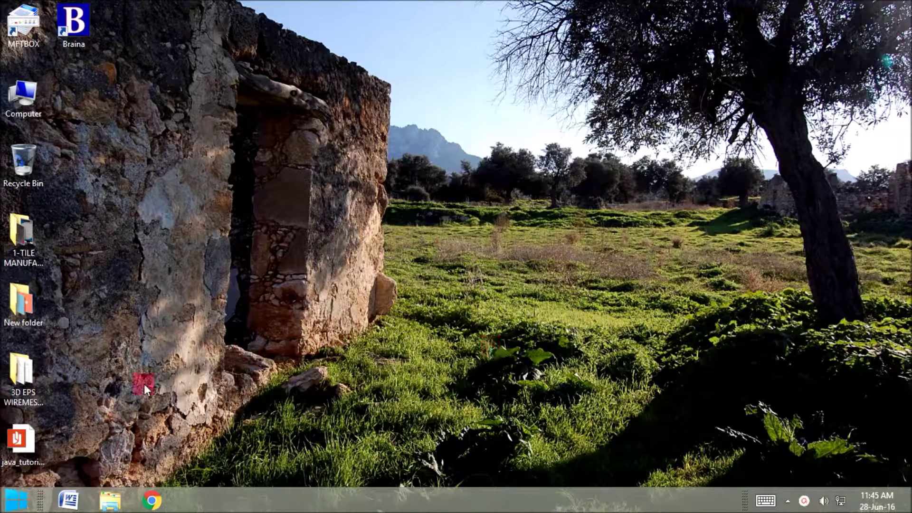
- Open Google in Chrome and search for "braina download"
click(152, 500)
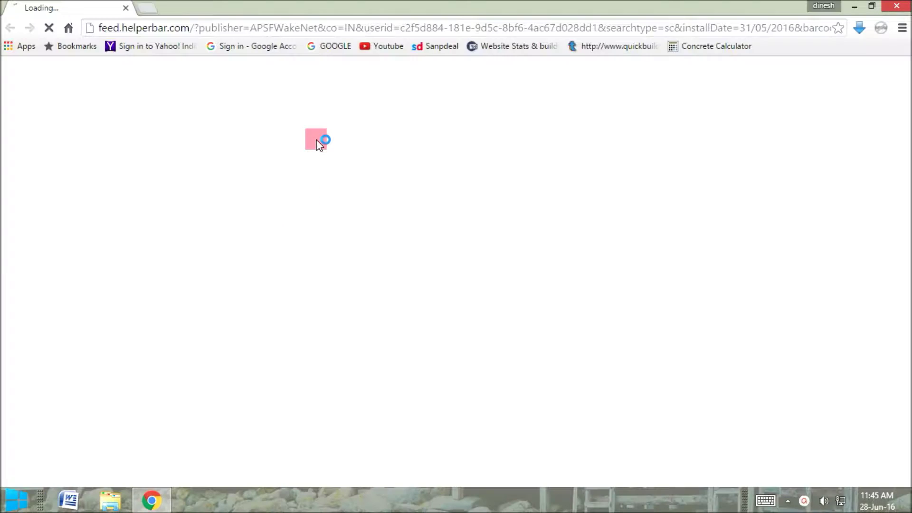
click(330, 46)
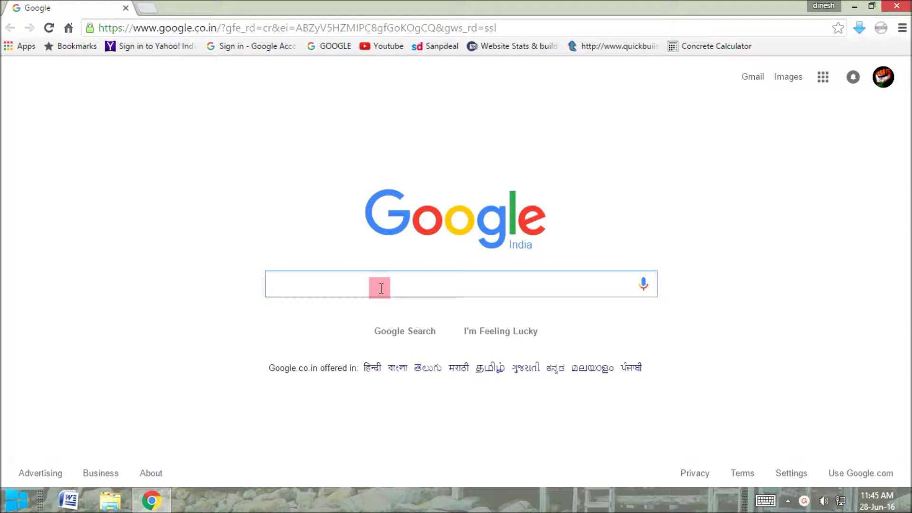
text(braina download)
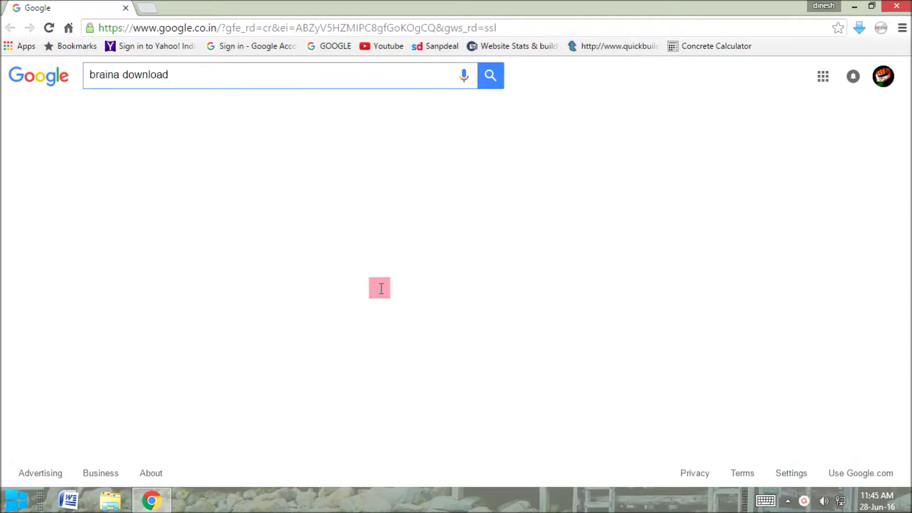
key(Return)
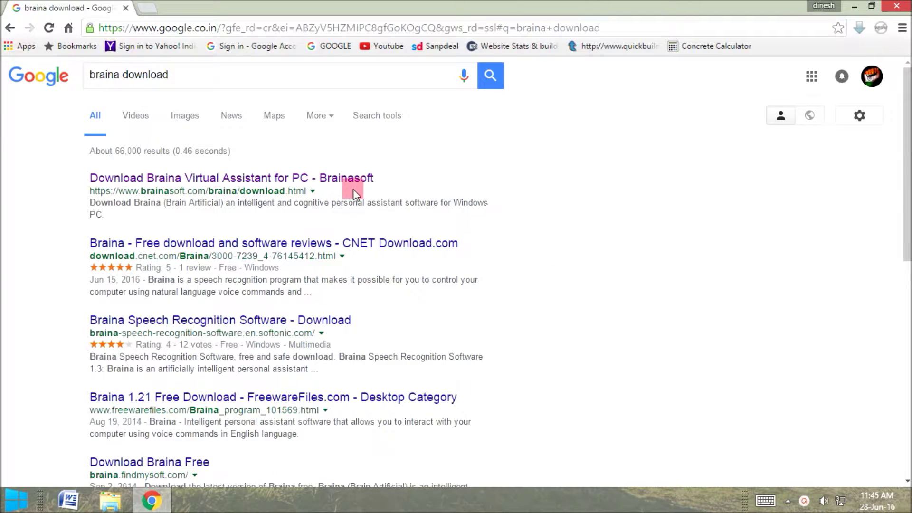
- Open the Brainasoft download page from the search results and start downloading the free Braina Lite edition
click(203, 179)
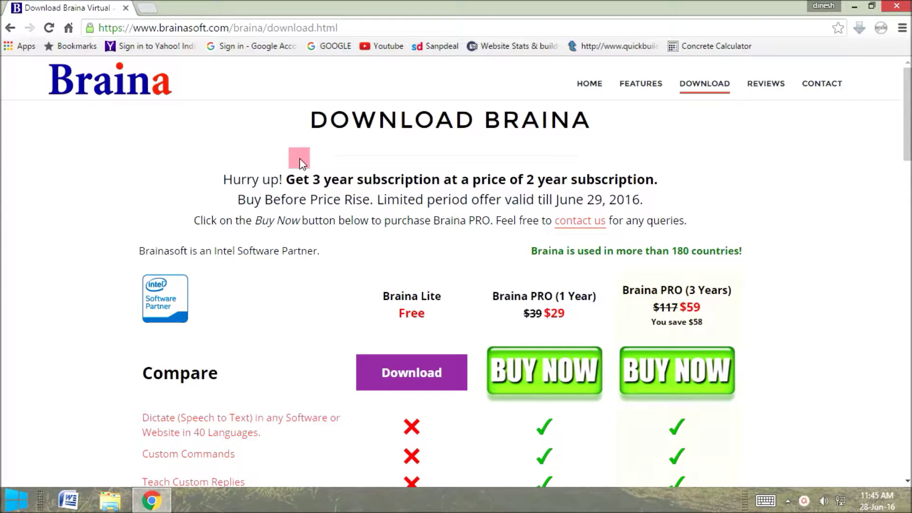
scroll(305, 190, down, 2)
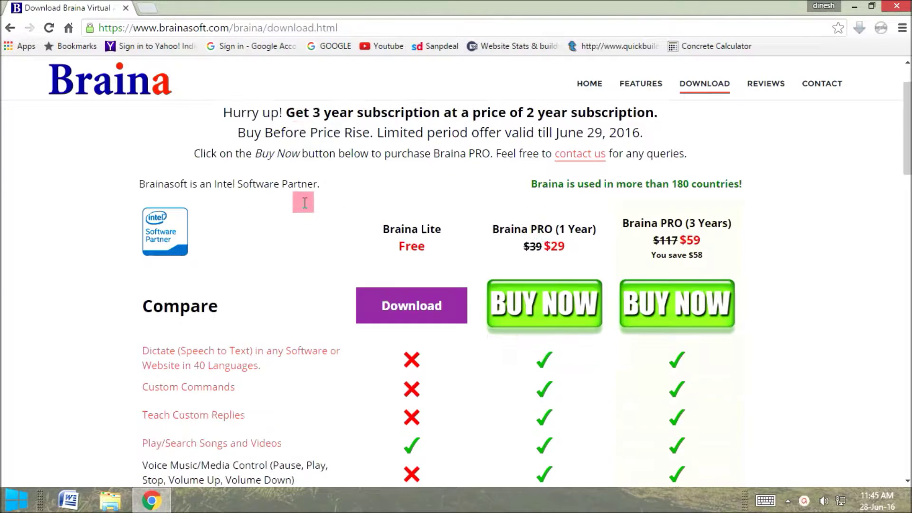
scroll(305, 204, down, 1)
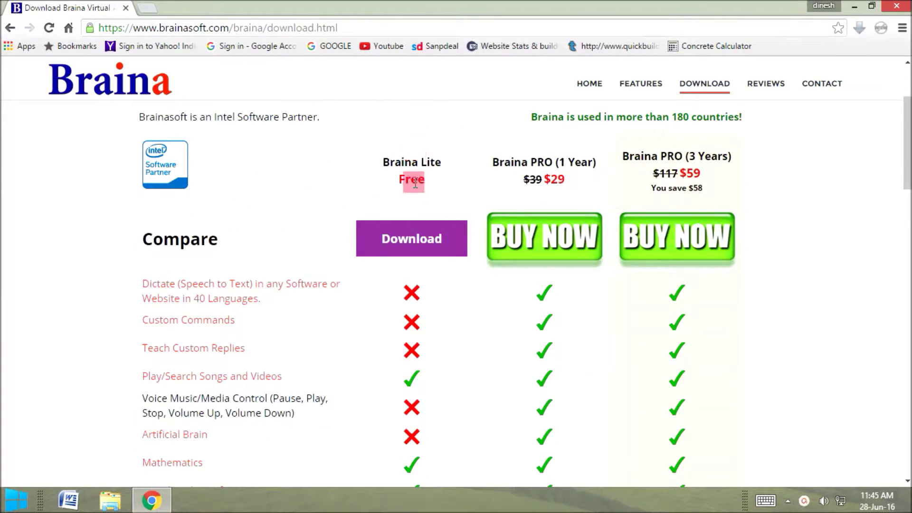
click(417, 240)
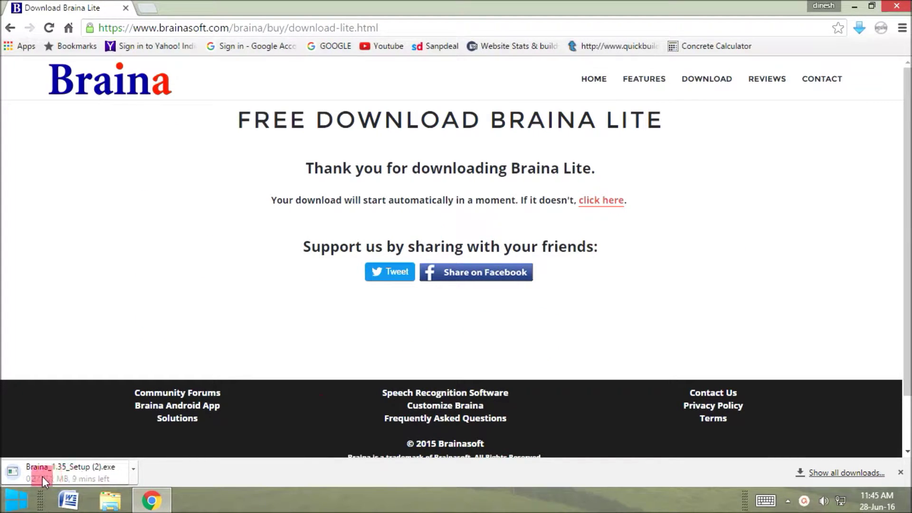
- Cancel the download of the Braina setup file and close the browser
click(134, 469)
click(156, 451)
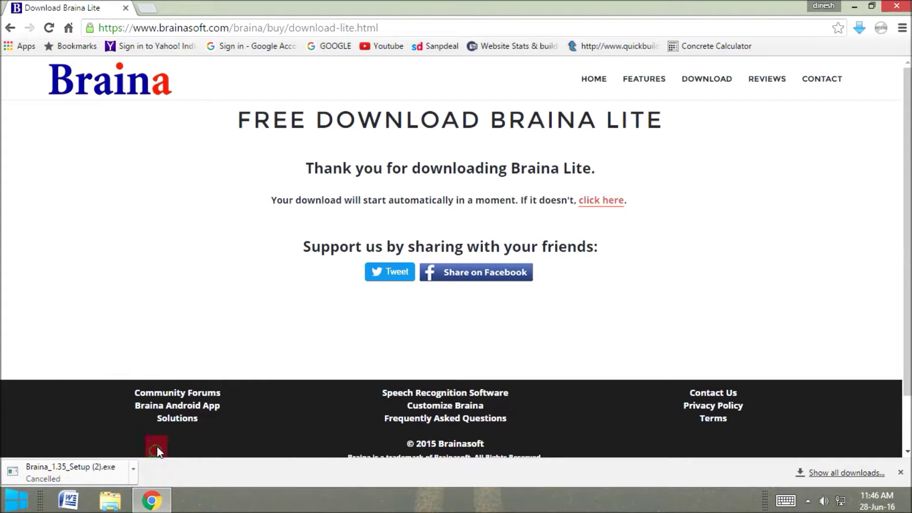
click(897, 6)
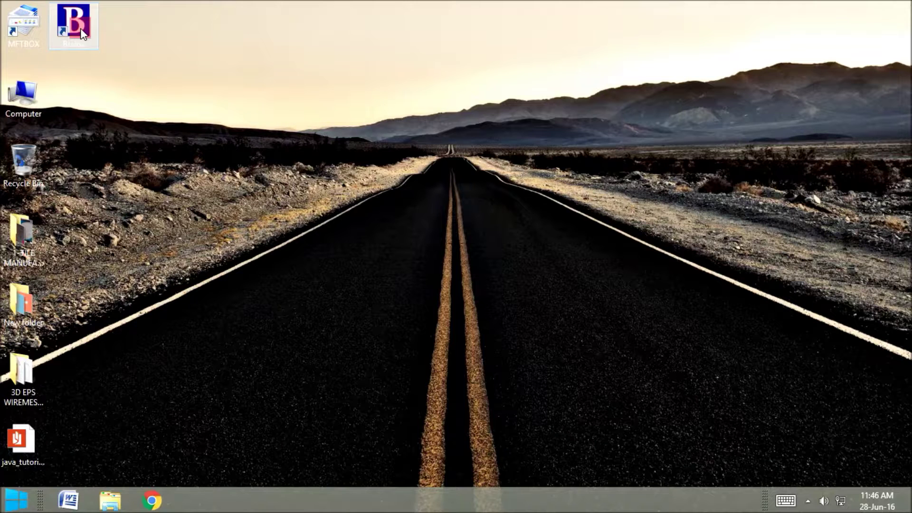
- Move the Braina shortcut to an empty area of the desktop and launch Braina from it
drag(81, 27, 303, 356)
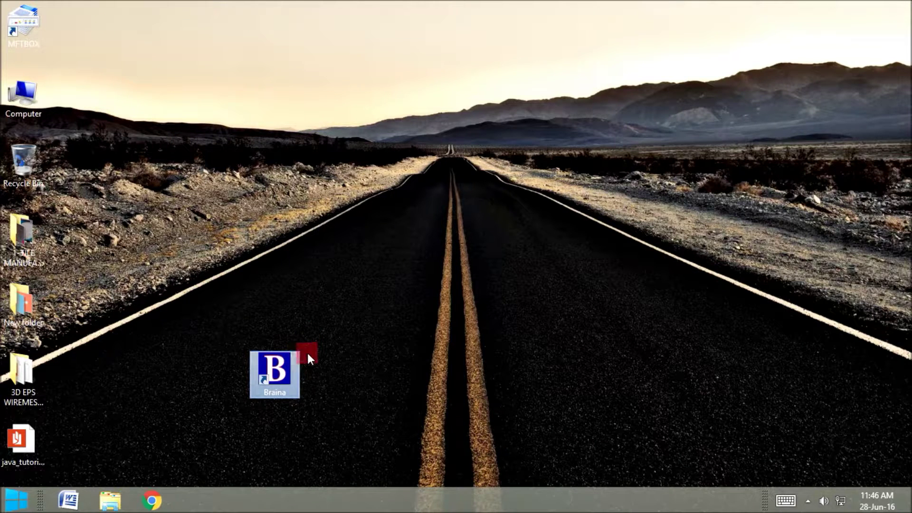
click(326, 376)
click(287, 375)
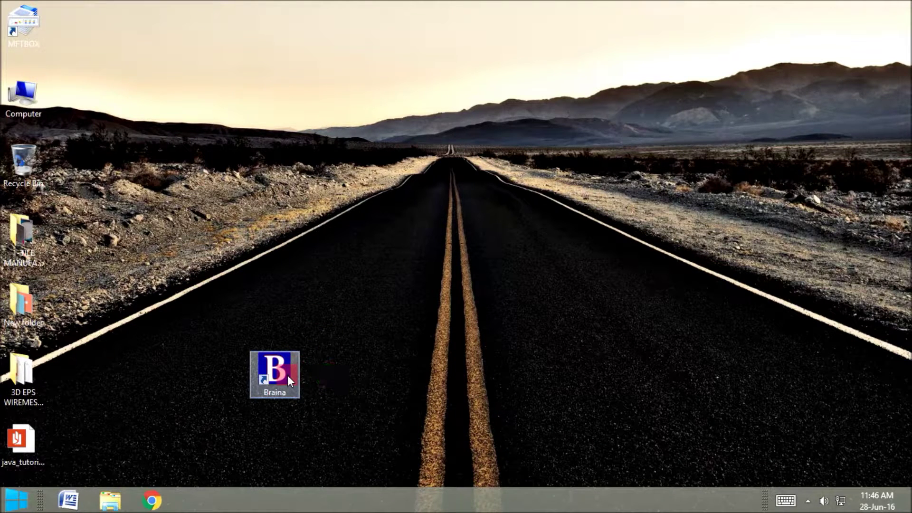
double_click(287, 376)
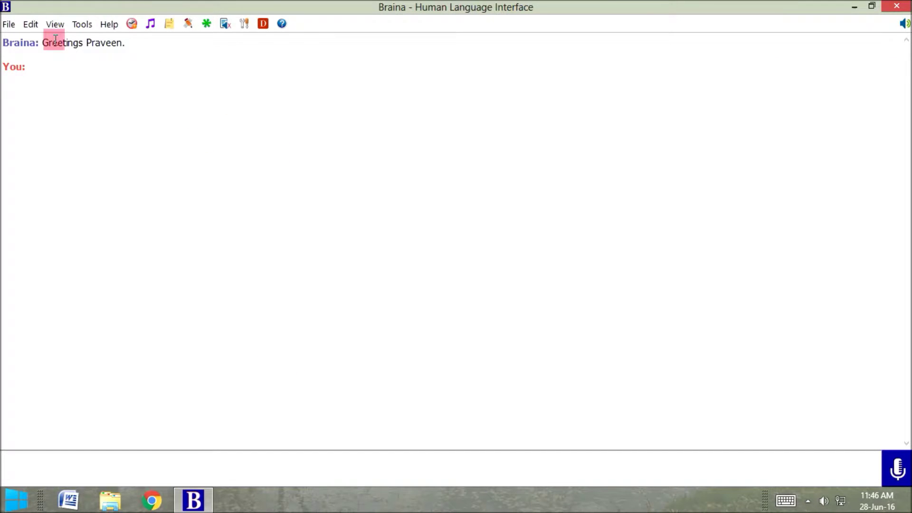
- Start Braina's voice input and speak the greeting "hello"
drag(43, 42, 126, 42)
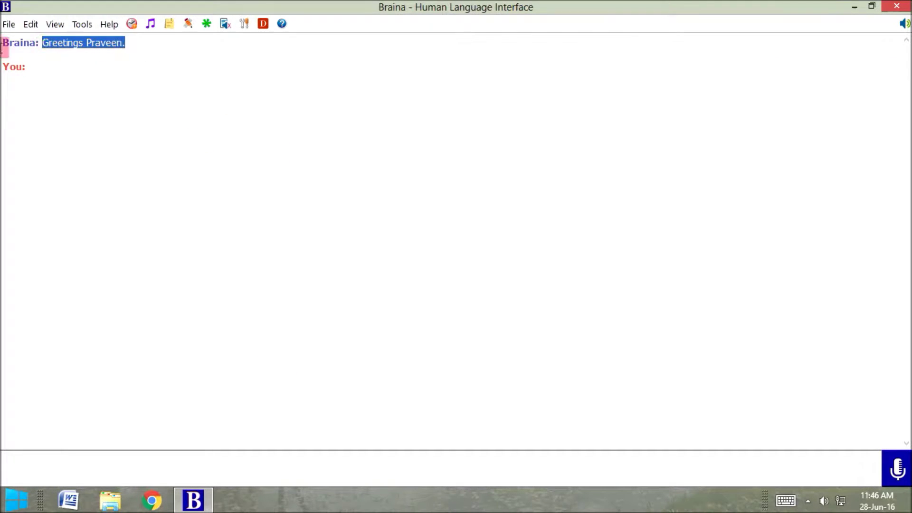
click(77, 67)
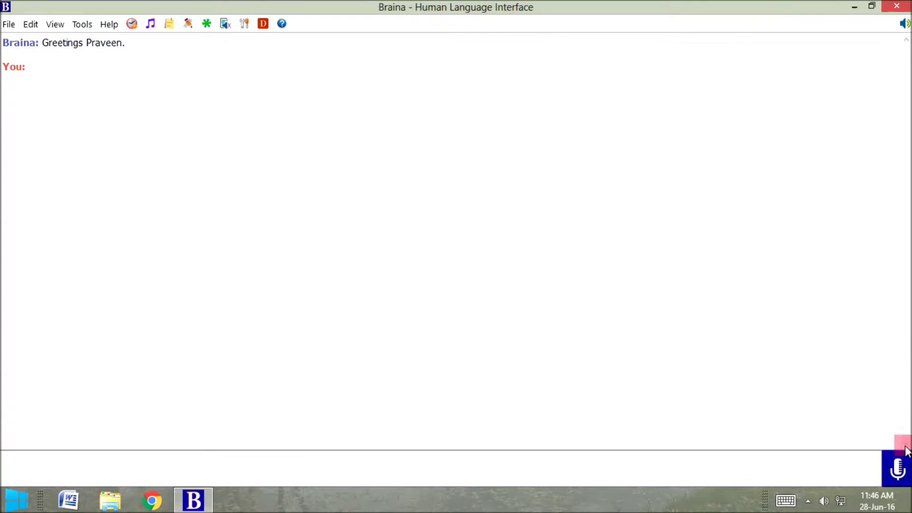
click(900, 473)
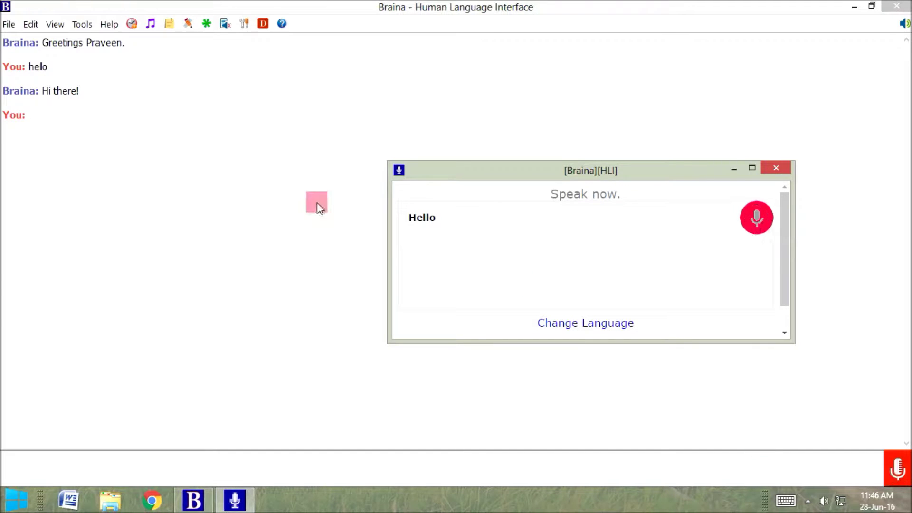
drag(43, 90, 90, 87)
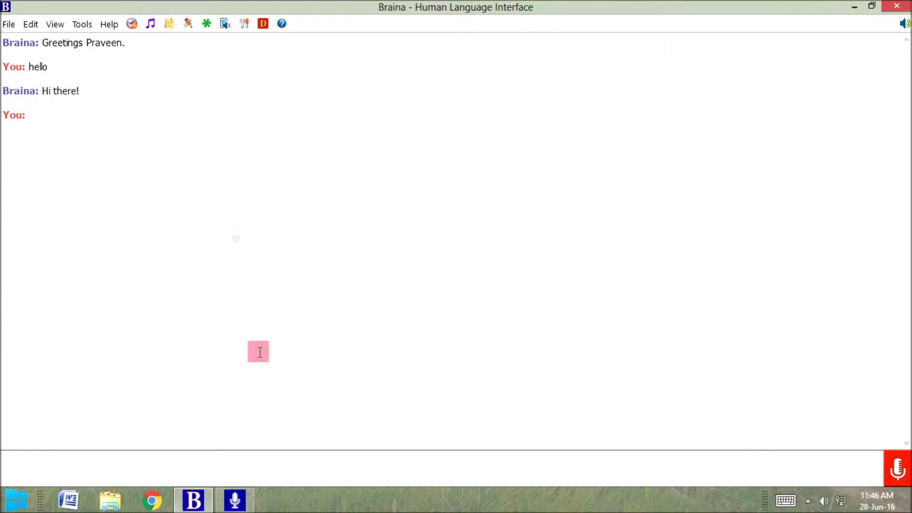
- Return to the speech window, ask for the date, time, weather and weather in Russia, and give the "cls" command
click(235, 500)
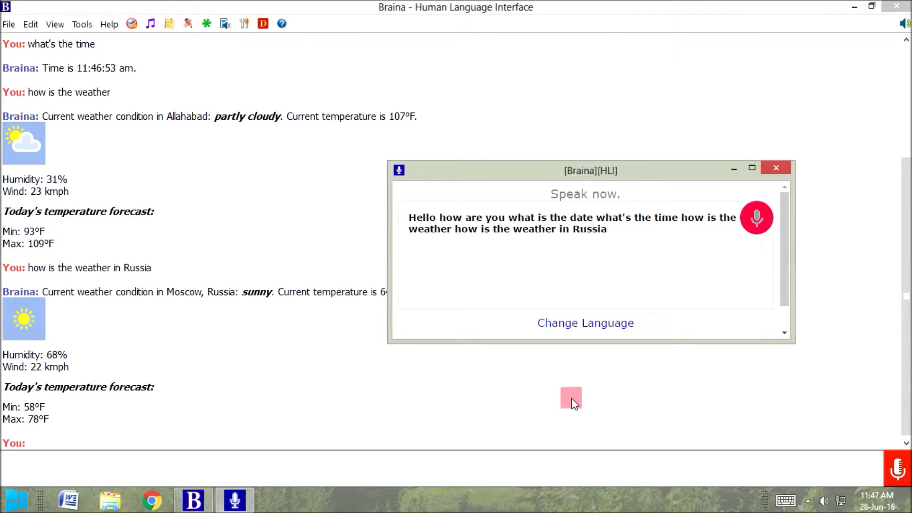
click(497, 176)
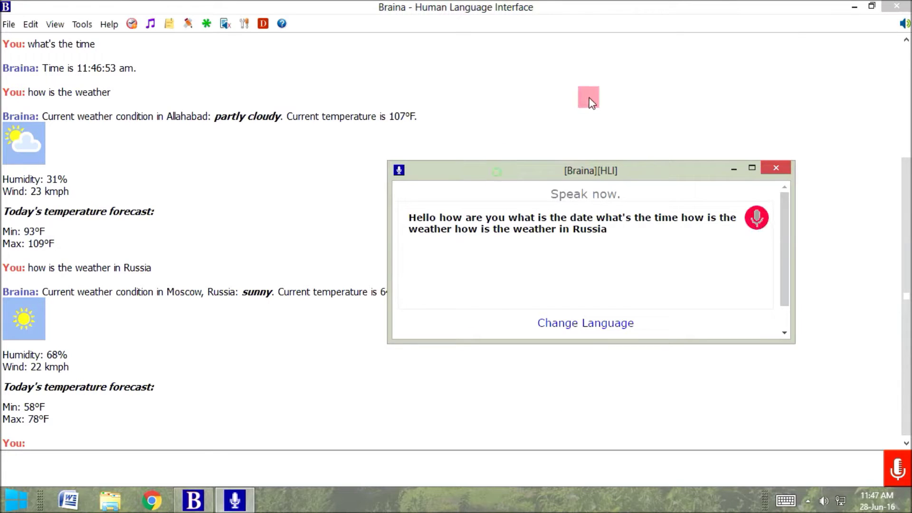
text(cls)
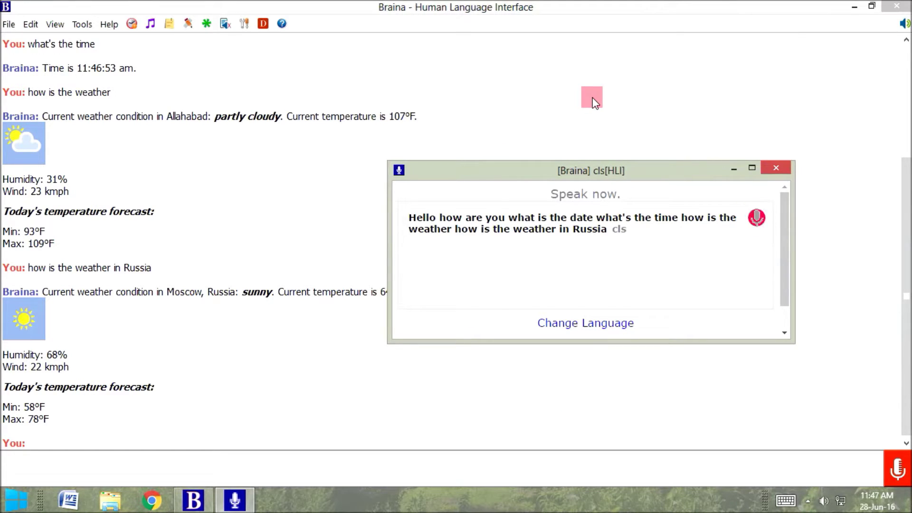
key(Return)
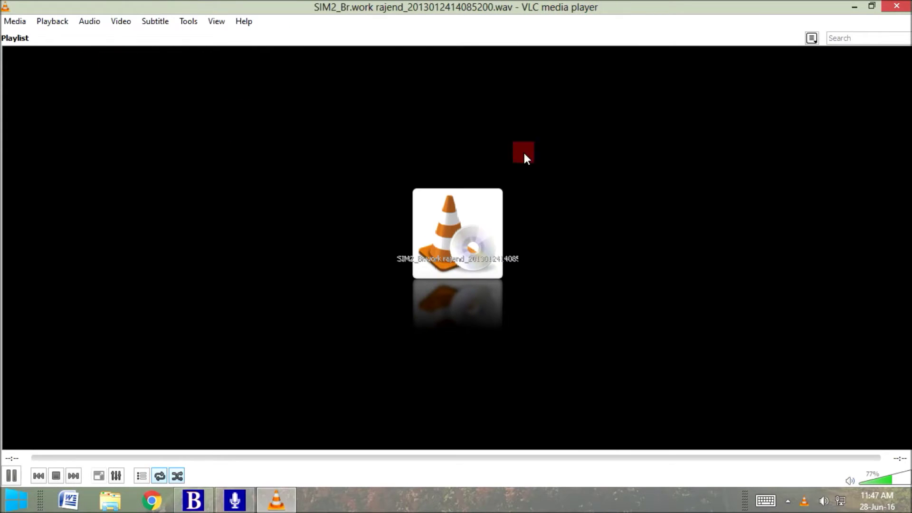
- Close the media player after each voice-requested song, and close the speech window and Braina
click(897, 6)
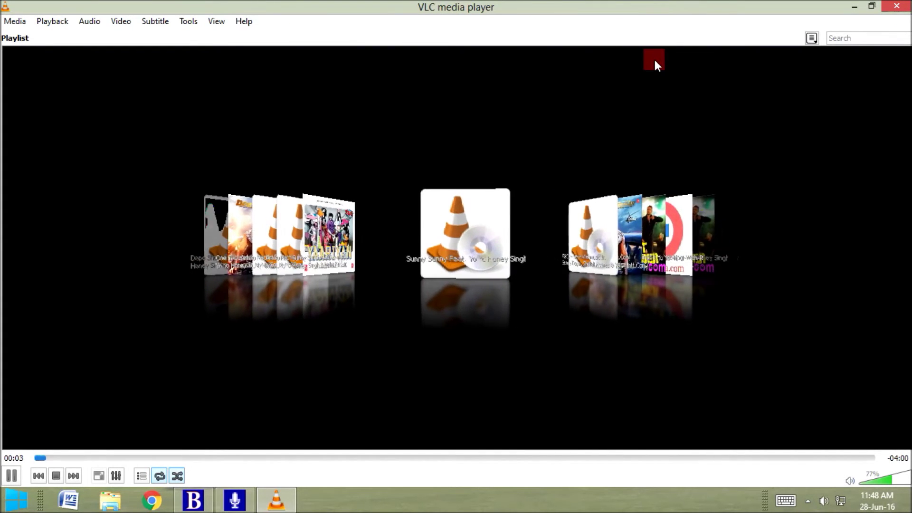
click(896, 6)
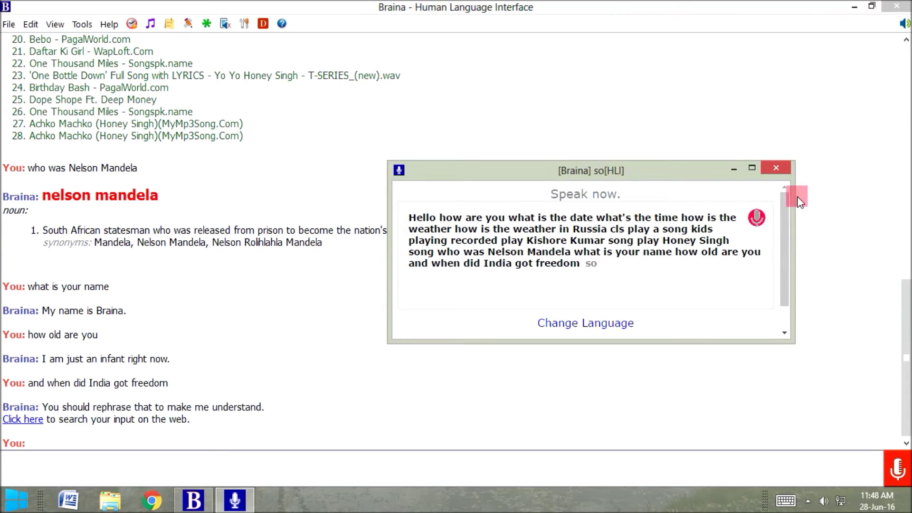
click(774, 167)
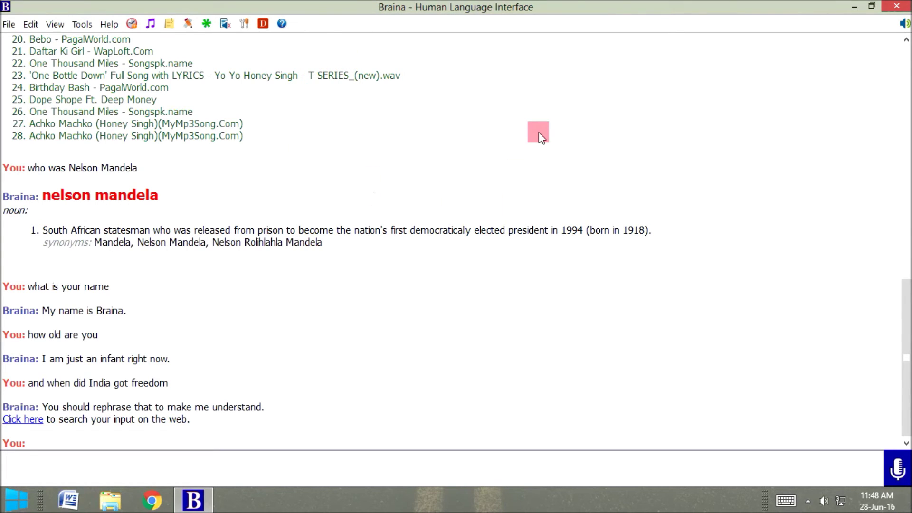
click(896, 6)
right_click(364, 116)
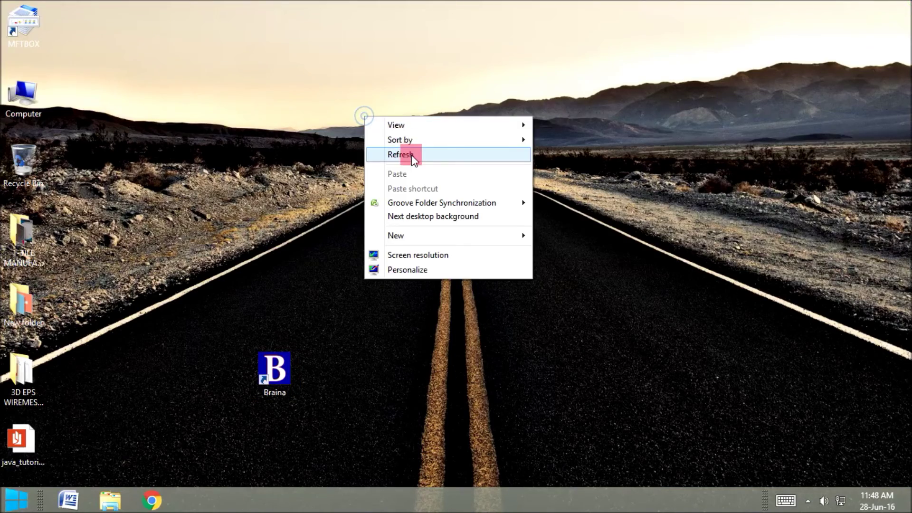
click(412, 152)
right_click(412, 151)
click(430, 185)
right_click(431, 188)
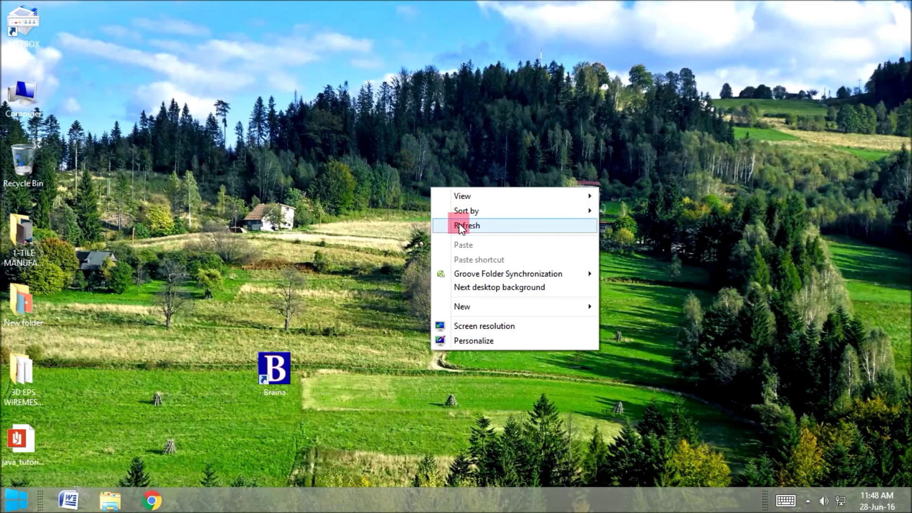
click(460, 227)
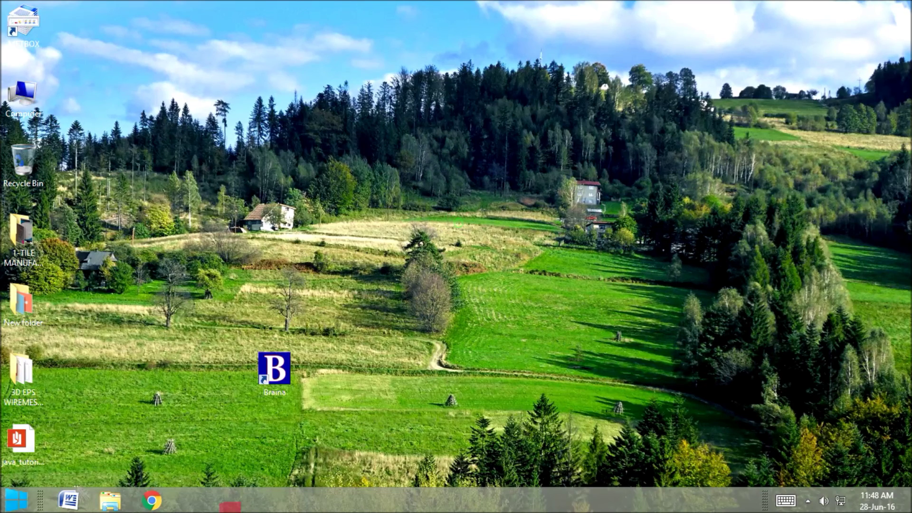